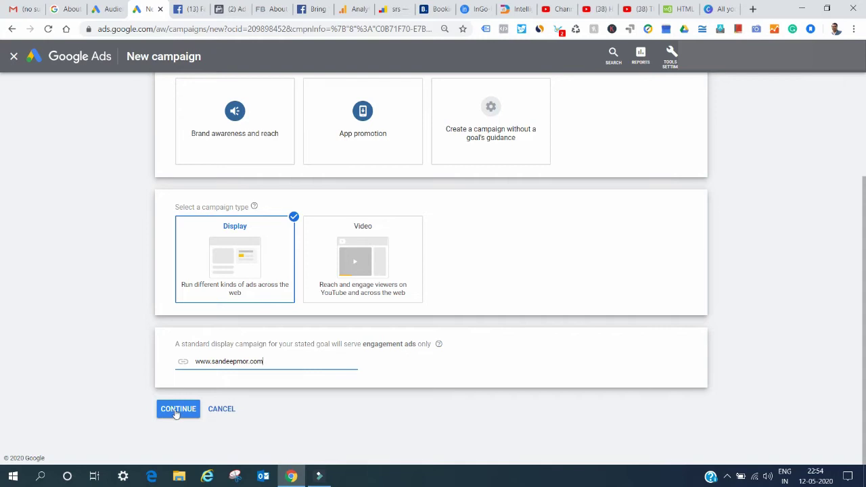
# Step: Continue to the display campaign setup and browse the ad group's audiences to the interests and habits category (affinity and custom affinity)
pyautogui.scroll(-2, 122, 299)
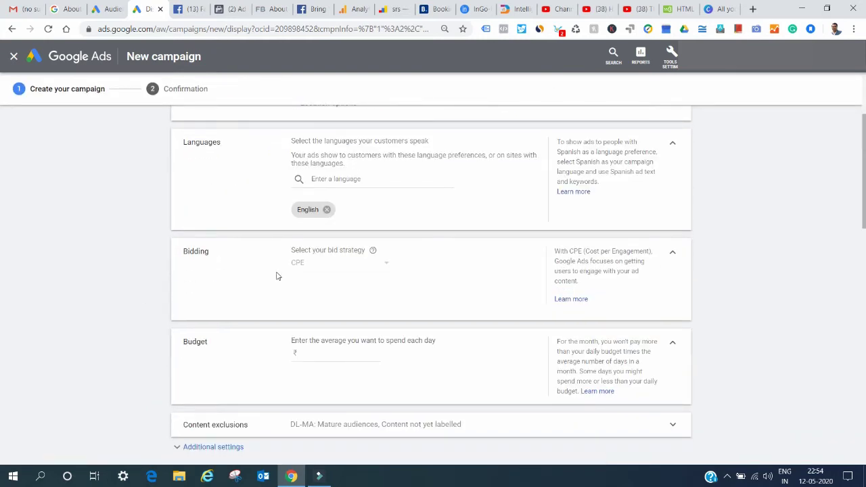
pyautogui.scroll(-3, 276, 276)
pyautogui.scroll(-2, 276, 276)
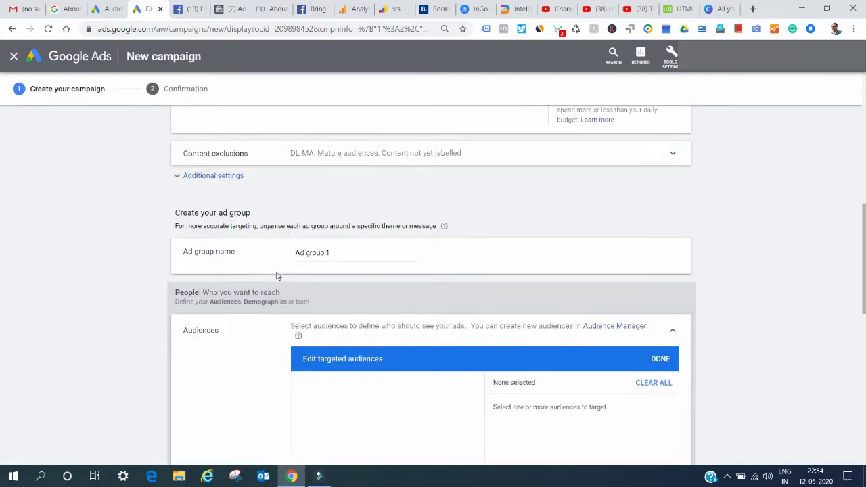
pyautogui.scroll(-1, 277, 276)
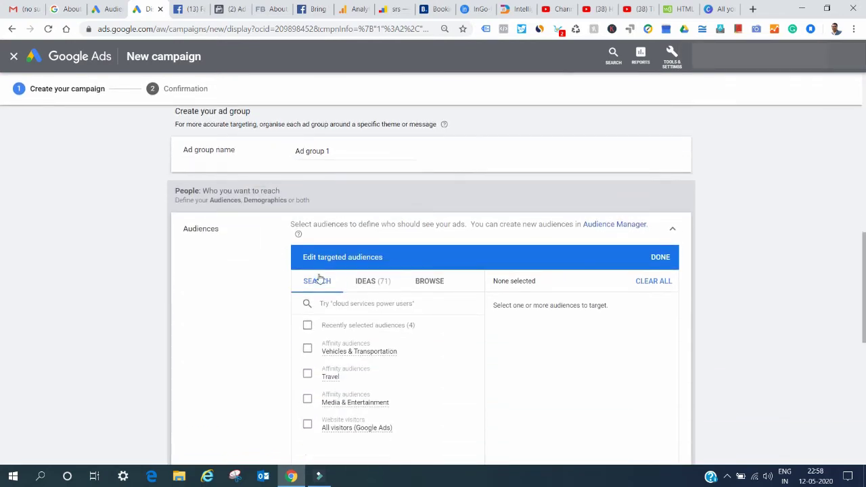
pyautogui.scroll(-2, 319, 280)
pyautogui.click(442, 192)
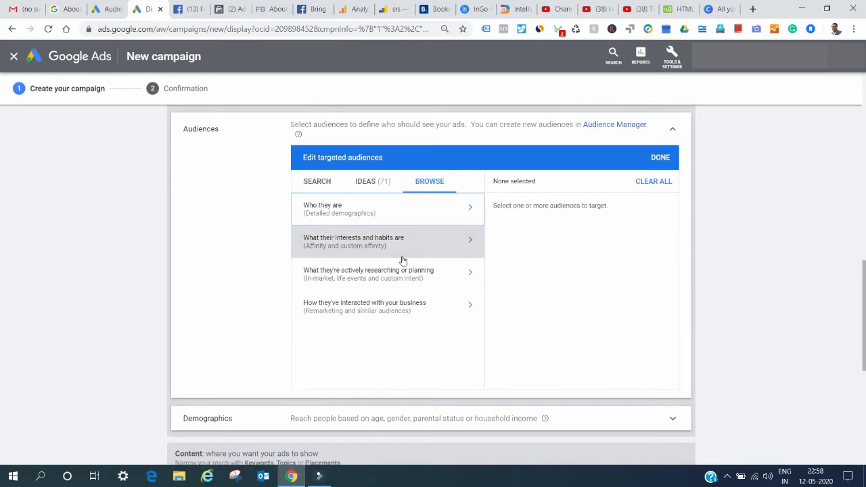
pyautogui.click(359, 241)
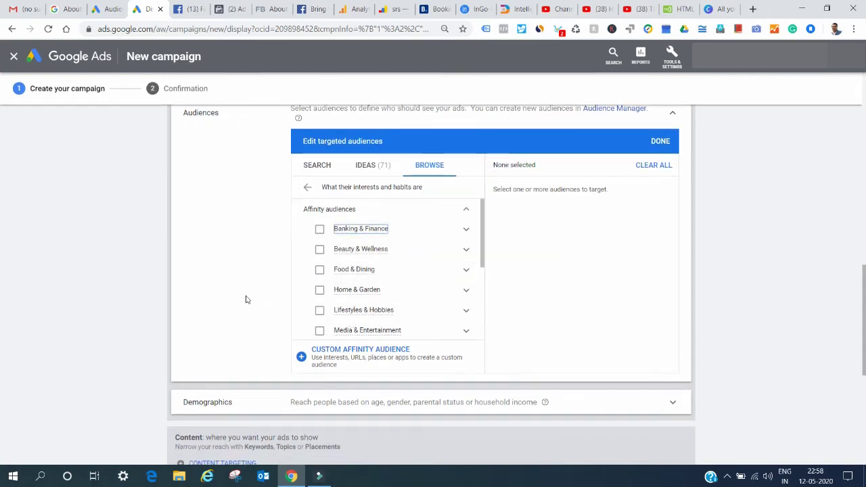
# Step: Expand the Banking & Finance affinity audience and target only its Avid Investors segment
pyautogui.scroll(-1, 245, 300)
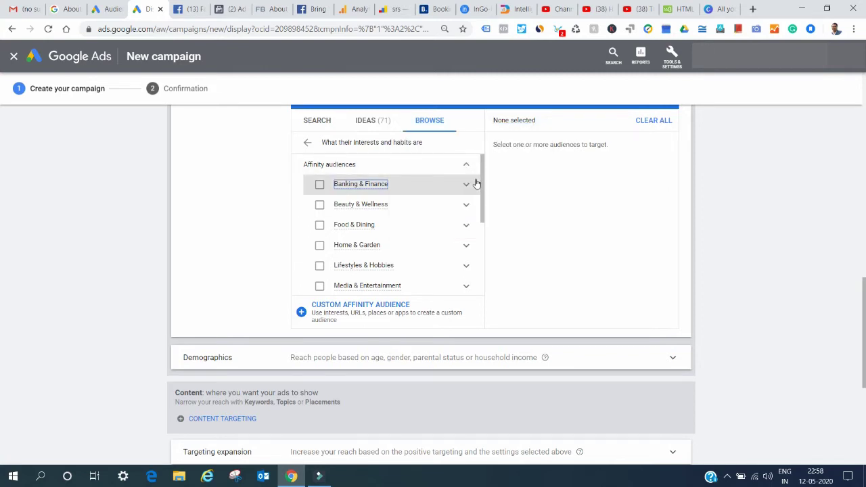
pyautogui.click(464, 186)
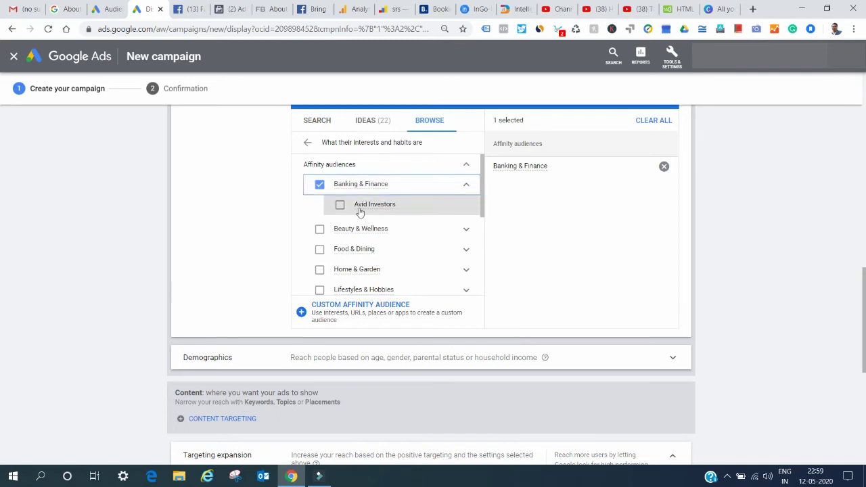
pyautogui.moveTo(369, 212)
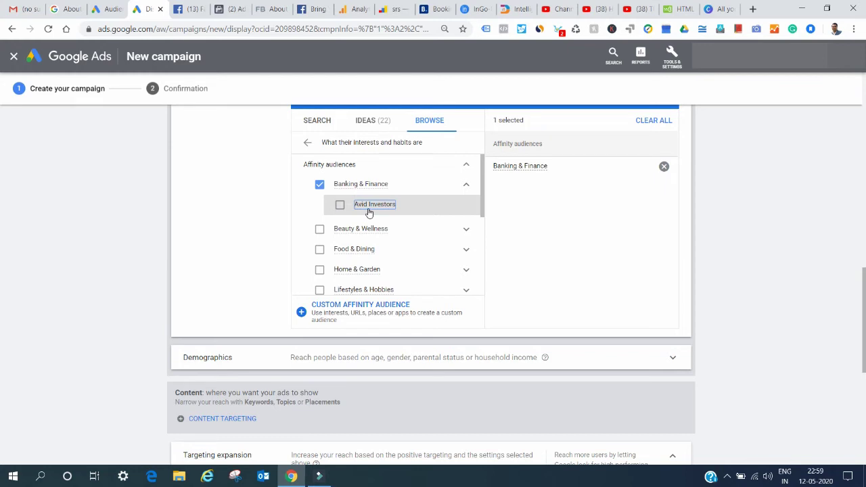
pyautogui.click(337, 205)
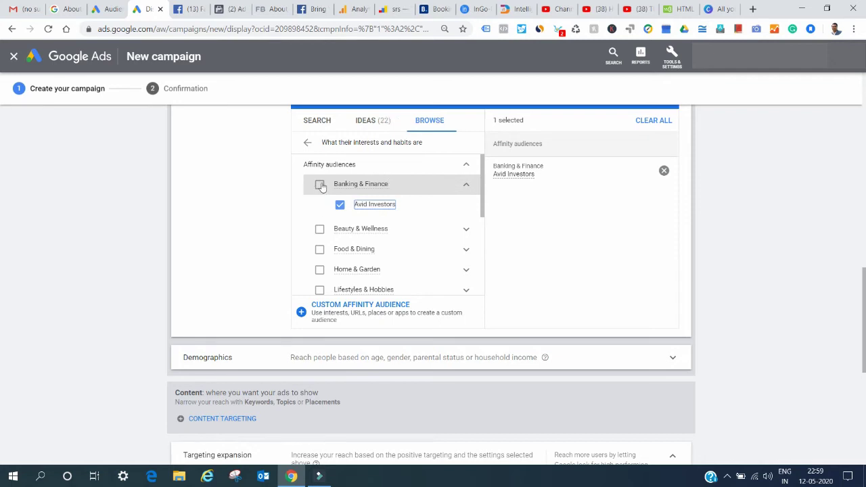
# Step: Examine the Light TV Viewers segment under Media & Entertainment and the blank custom affinity audience form, leaving the form without creating anything
pyautogui.scroll(-1, 418, 239)
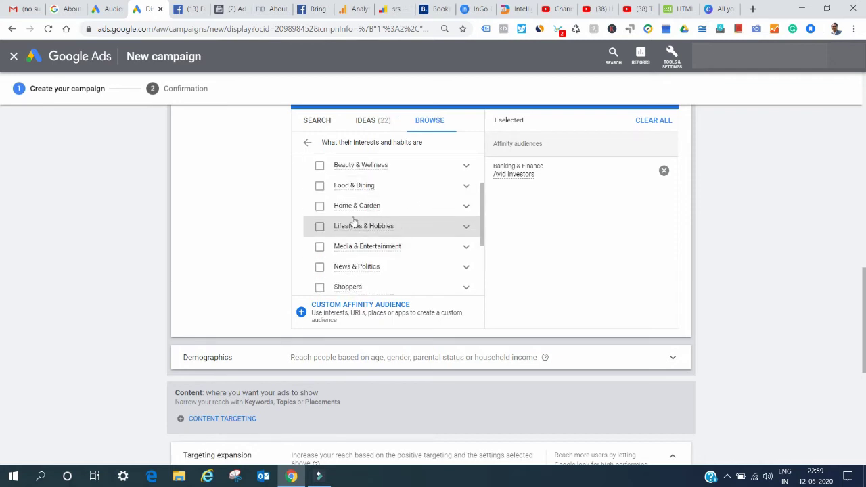
pyautogui.click(466, 251)
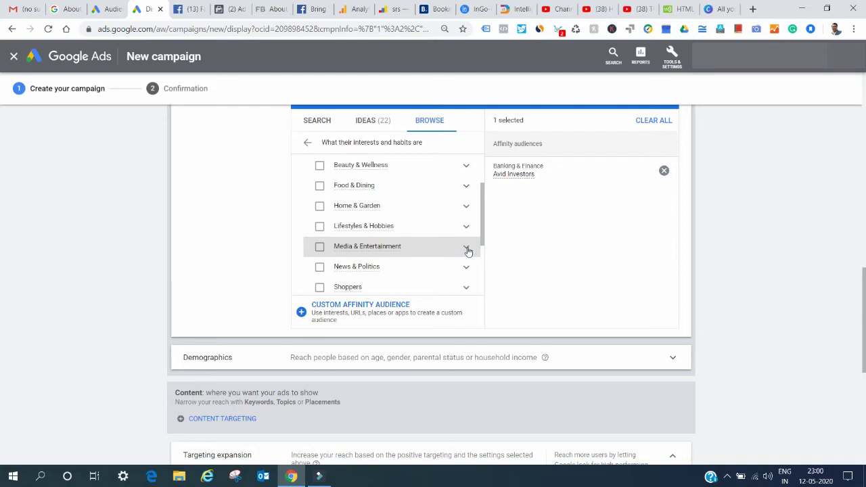
pyautogui.click(466, 249)
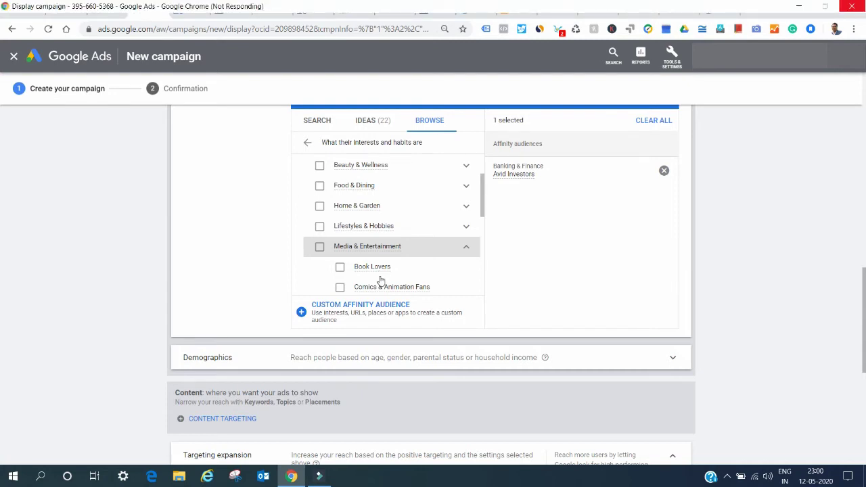
pyautogui.scroll(-1, 381, 280)
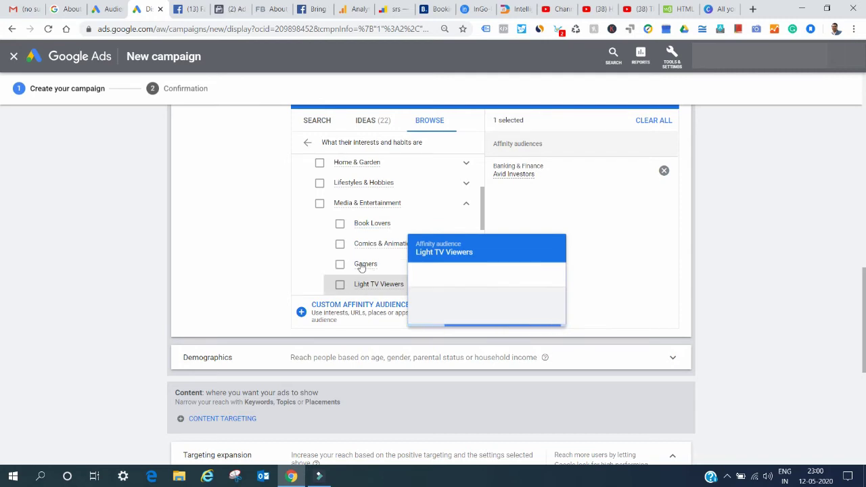
pyautogui.moveTo(372, 284)
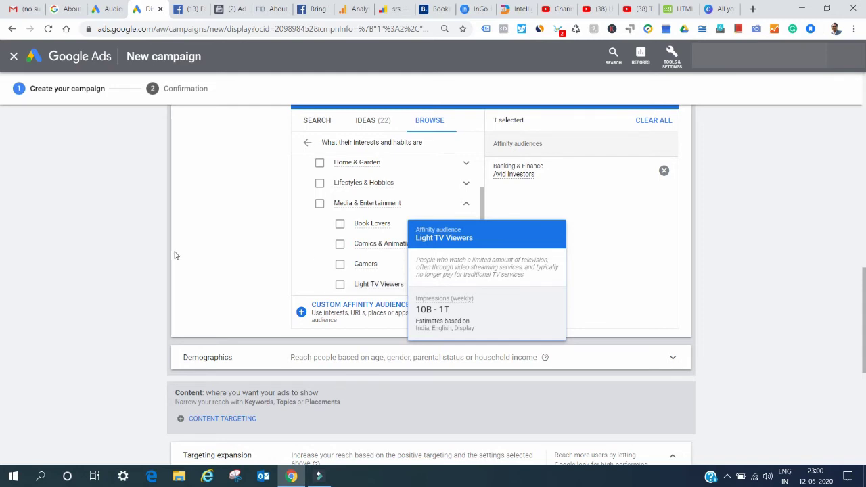
pyautogui.scroll(-1, 241, 265)
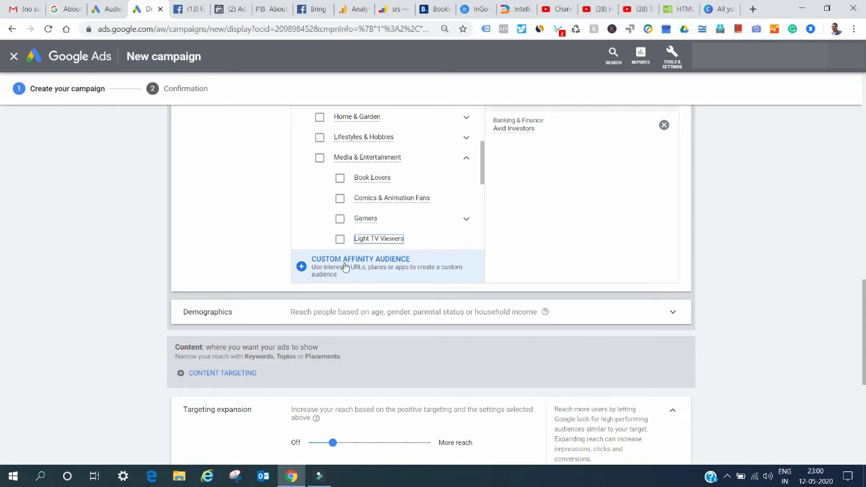
pyautogui.click(345, 267)
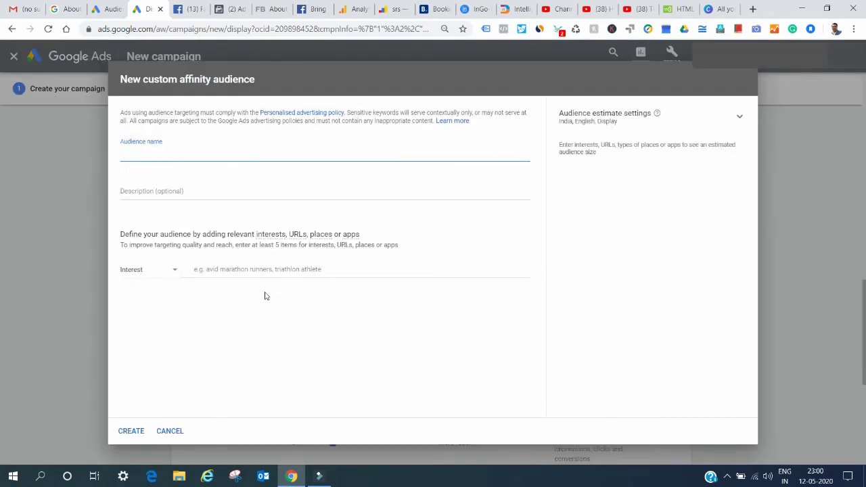
pyautogui.click(170, 431)
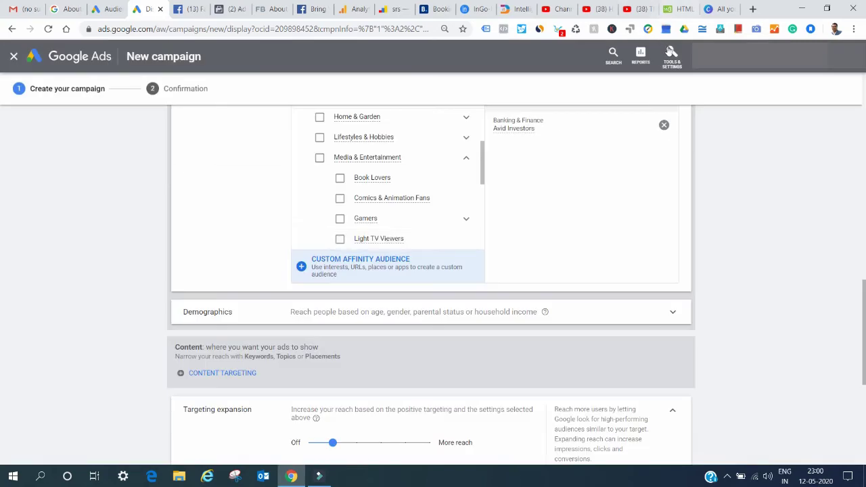
# Step: Leave the new campaign for Audience manager and show its list of custom audiences
pyautogui.click(671, 54)
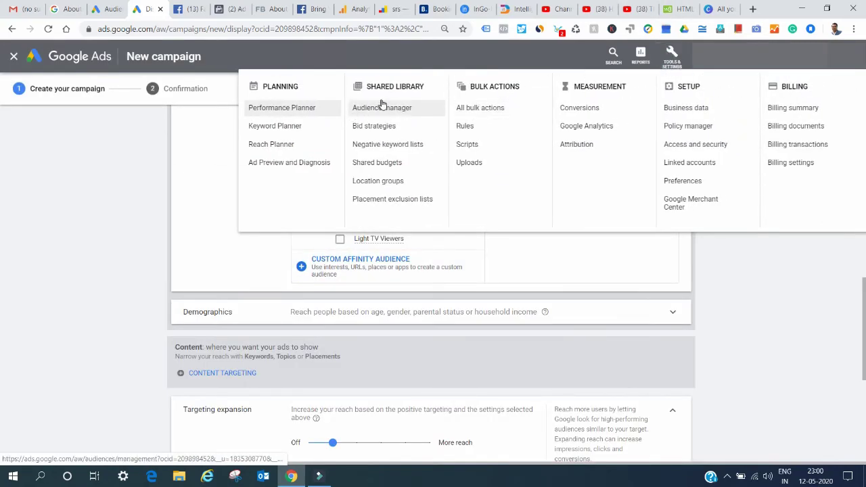
pyautogui.click(390, 107)
pyautogui.click(565, 271)
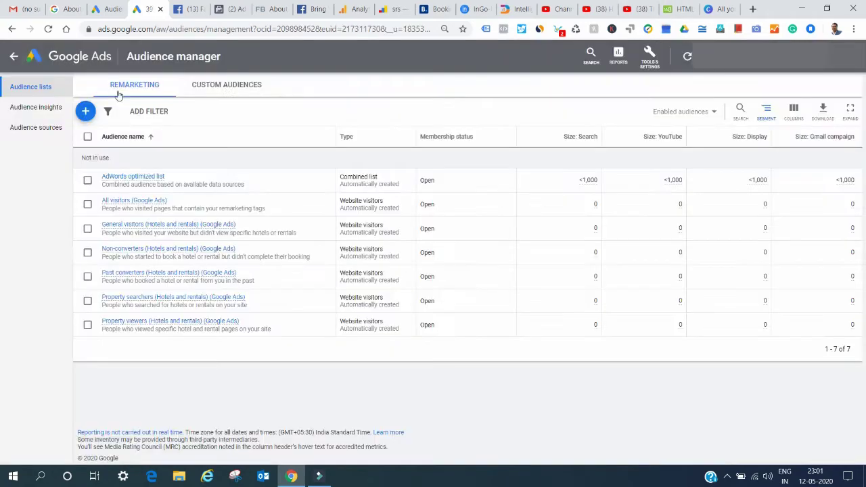
pyautogui.click(256, 85)
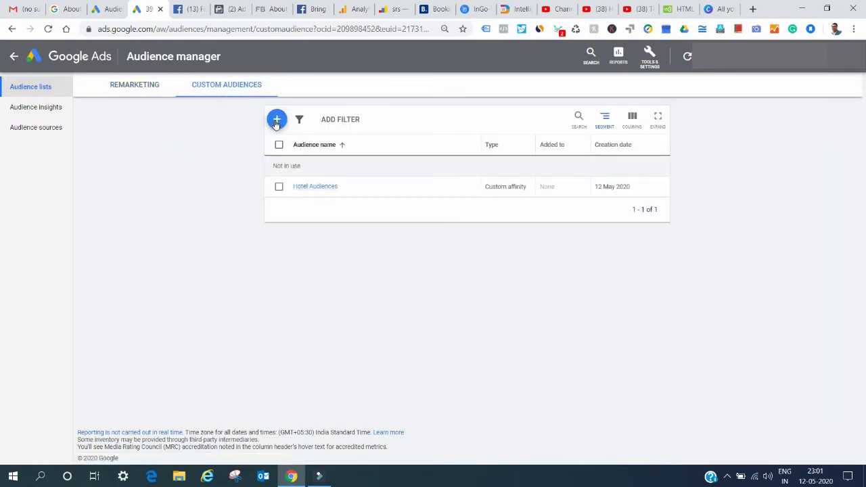
# Step: Start a new custom affinity audience and set its estimate settings to country India, language English and campaign type Display
pyautogui.click(276, 122)
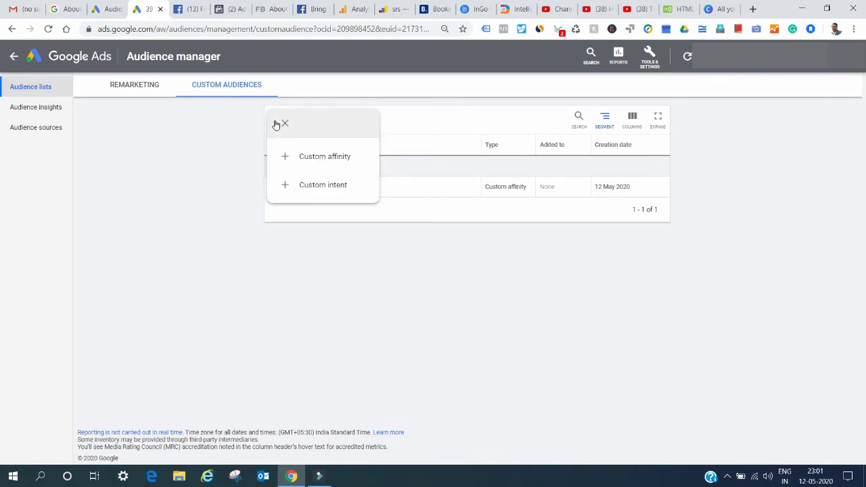
pyautogui.click(324, 159)
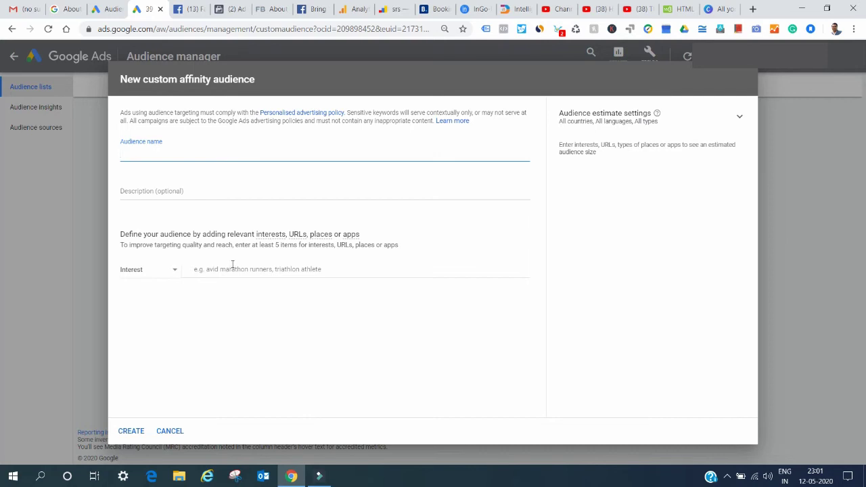
pyautogui.click(739, 118)
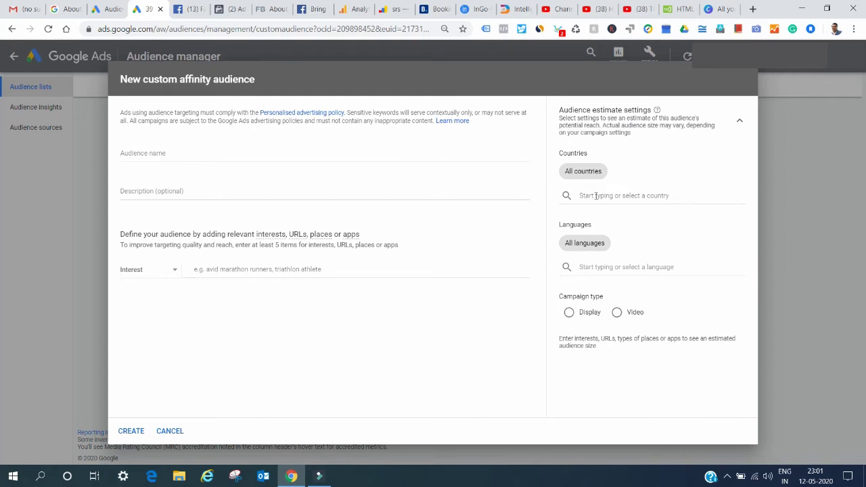
pyautogui.click(595, 195)
pyautogui.write('india')
pyautogui.click(583, 236)
pyautogui.click(587, 267)
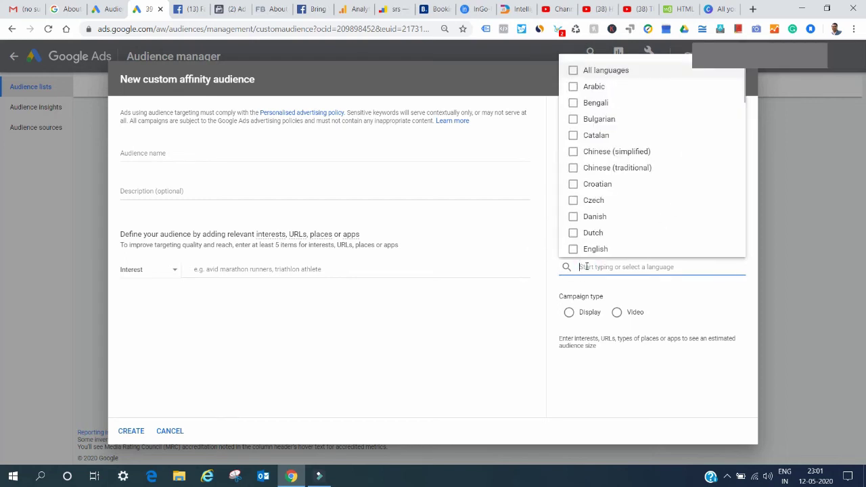
pyautogui.write('en')
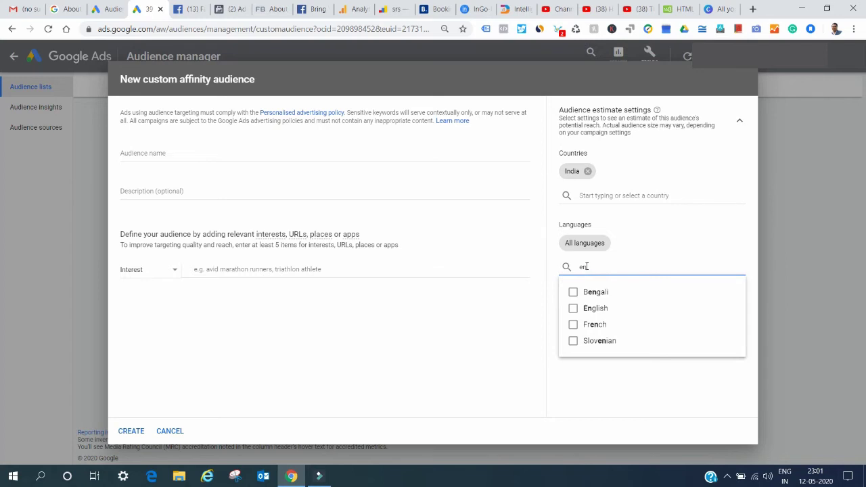
pyautogui.click(586, 309)
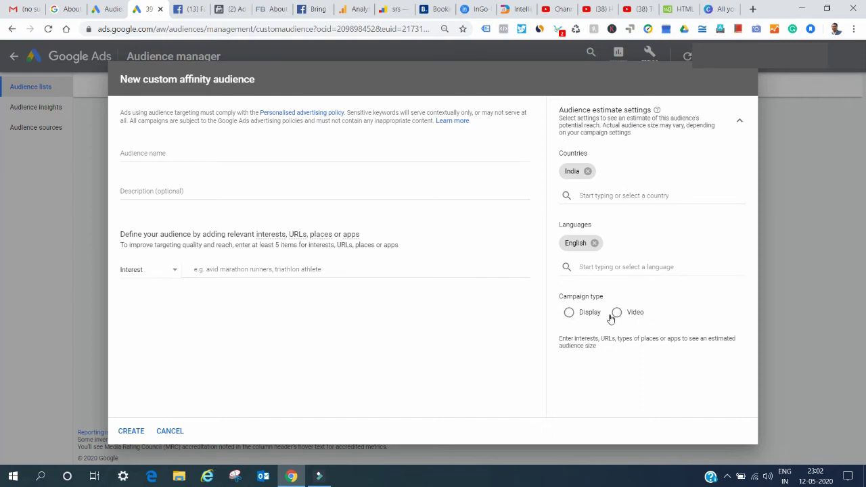
pyautogui.click(567, 315)
# Step: Name the audience "Hotel Audeince" and look through the explanations and available types of defining items: interest, URL, place and app
pyautogui.click(155, 152)
pyautogui.write('Hotel Audeince')
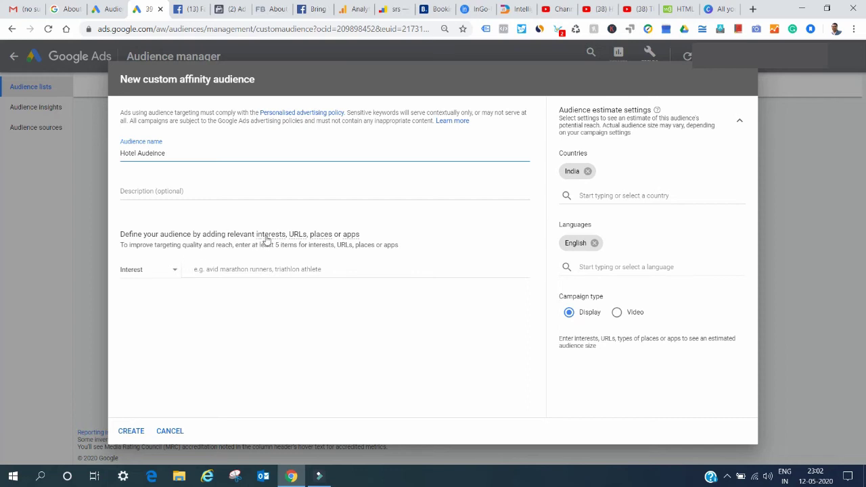
pyautogui.moveTo(266, 241)
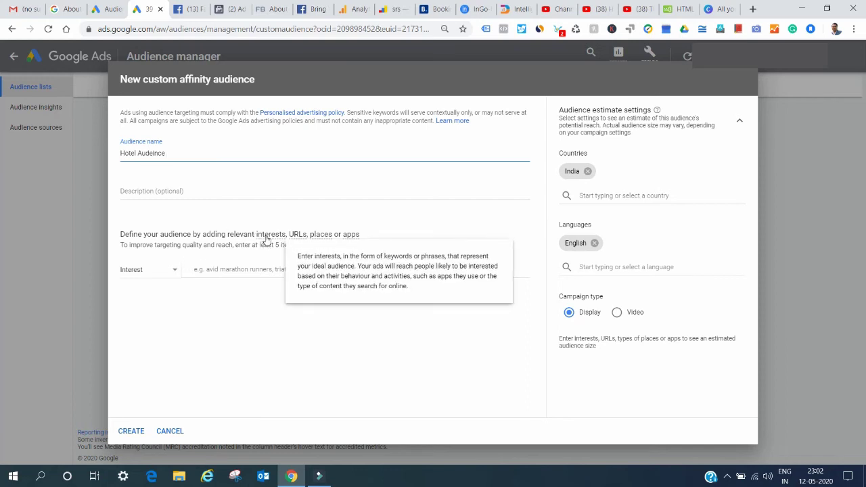
pyautogui.moveTo(293, 235)
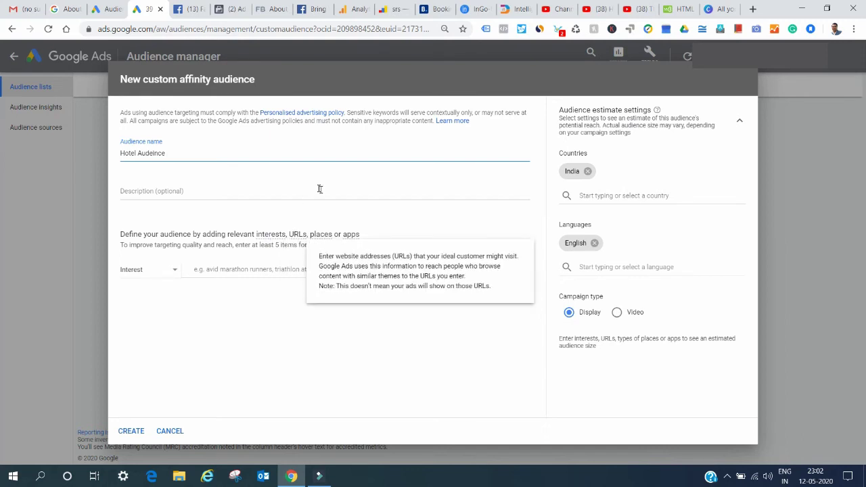
pyautogui.moveTo(318, 234)
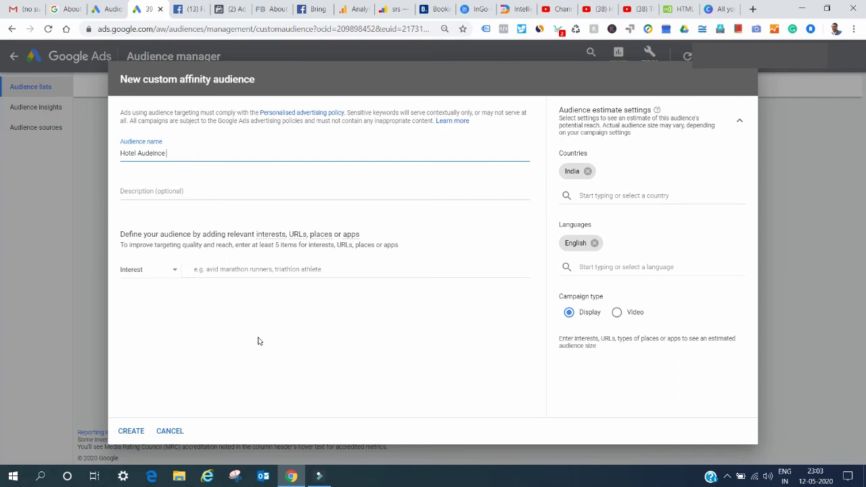
pyautogui.click(173, 271)
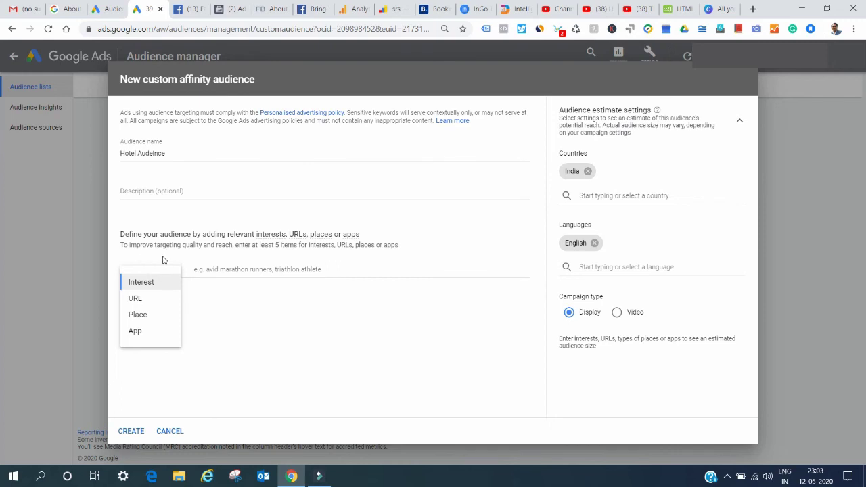
pyautogui.click(212, 264)
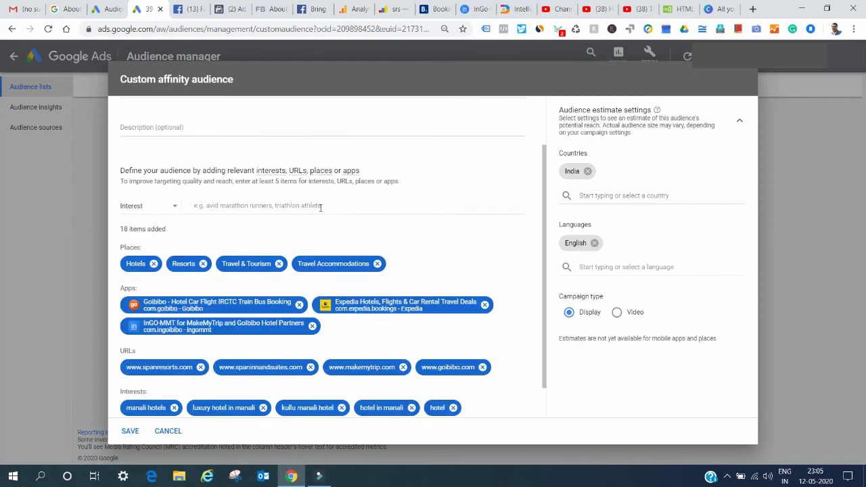
# Step: Review the places, apps, URLs and interests added to the hotel custom affinity audience and save it
pyautogui.scroll(-2, 301, 206)
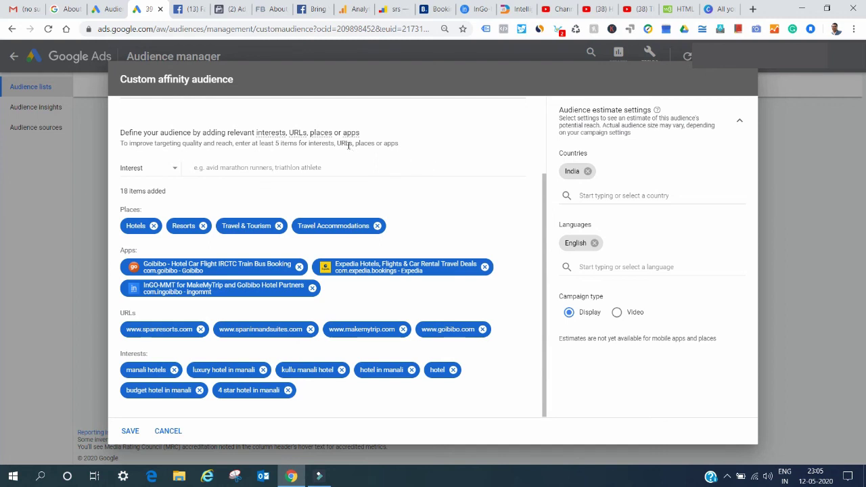
pyautogui.moveTo(301, 135)
pyautogui.click(130, 431)
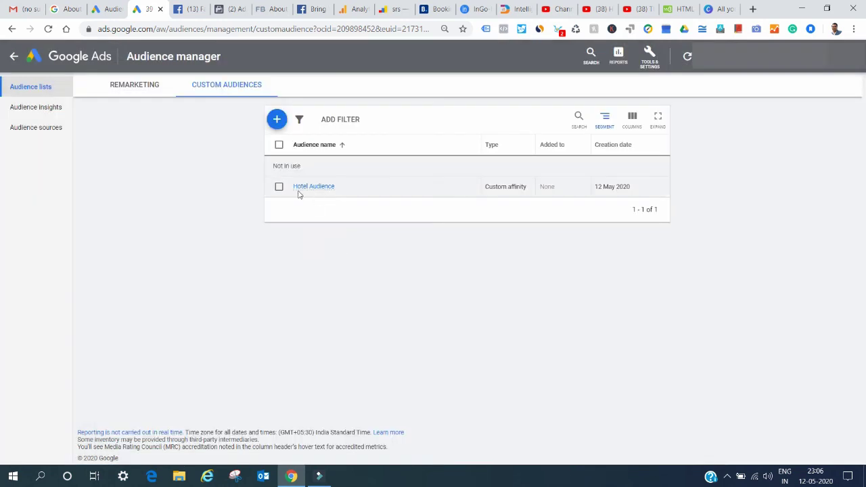